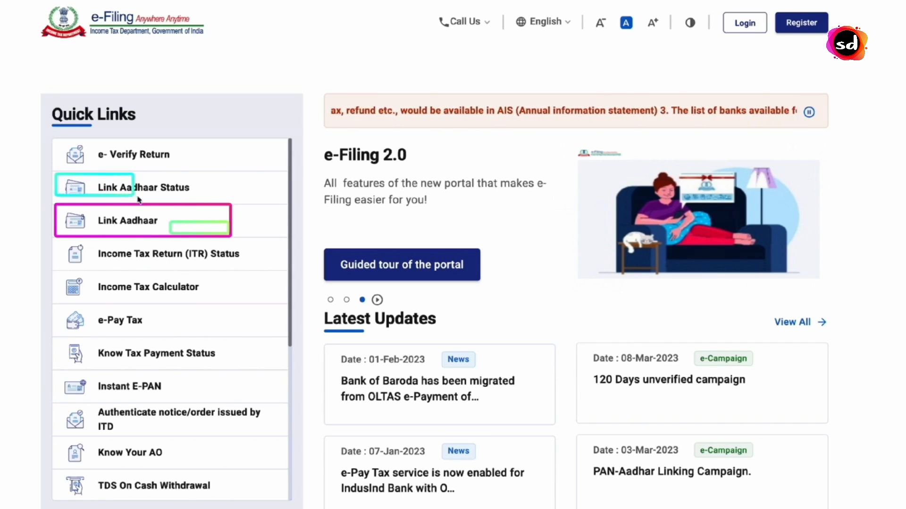
Open the Link Aadhaar Status page and view the link status for the PAN and Aadhaar number.
left_click(166, 191)
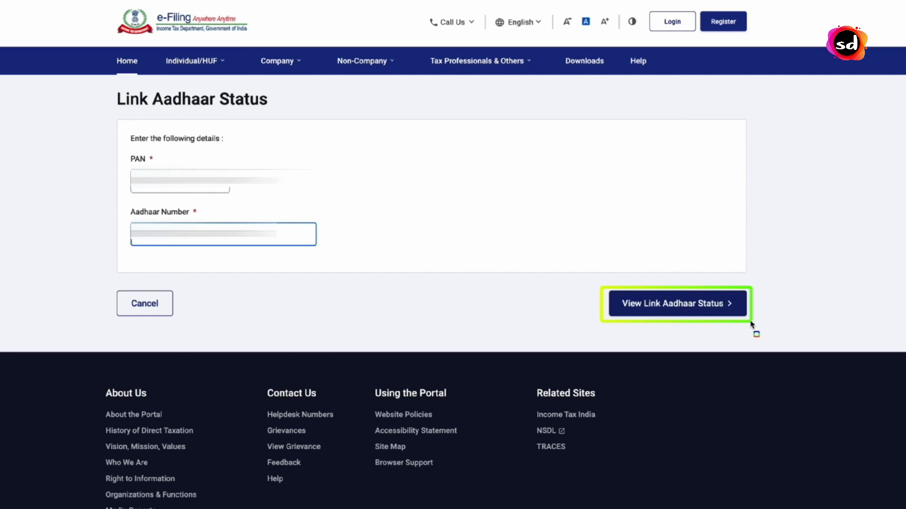
left_click(715, 311)
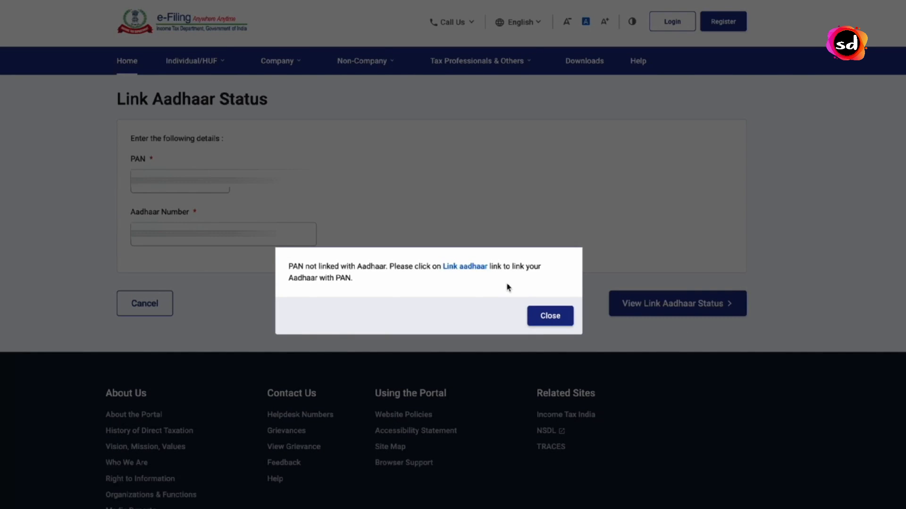
left_click_drag(280, 257, 553, 287)
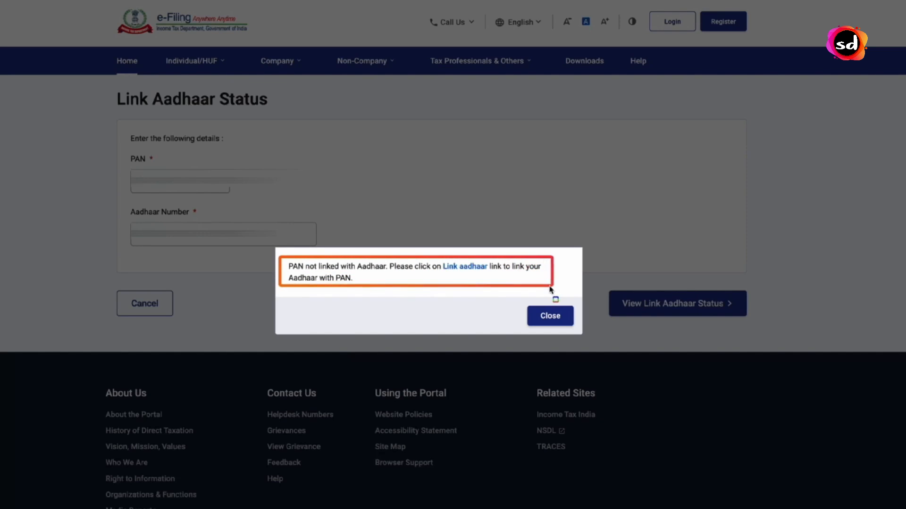
key("Escape")
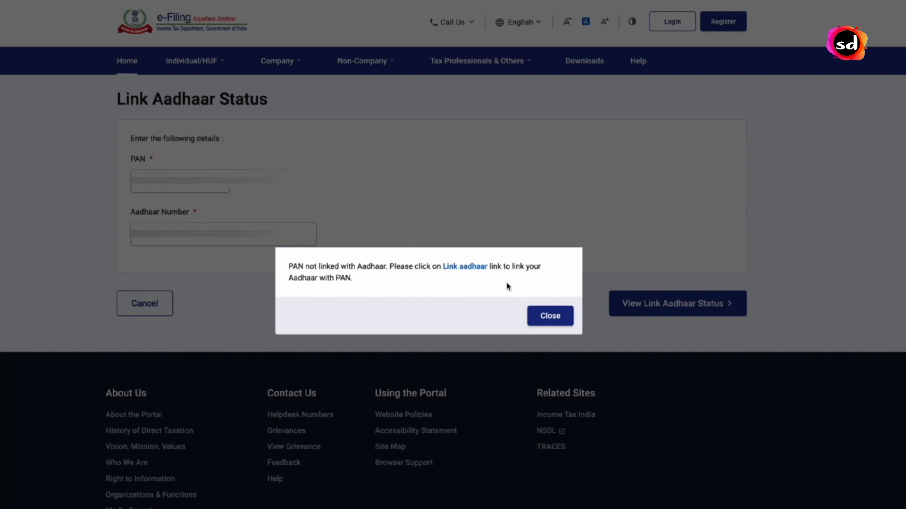
Follow the Link aadhaar link in the status message and validate the PAN and Aadhaar number for linking.
left_click(464, 266)
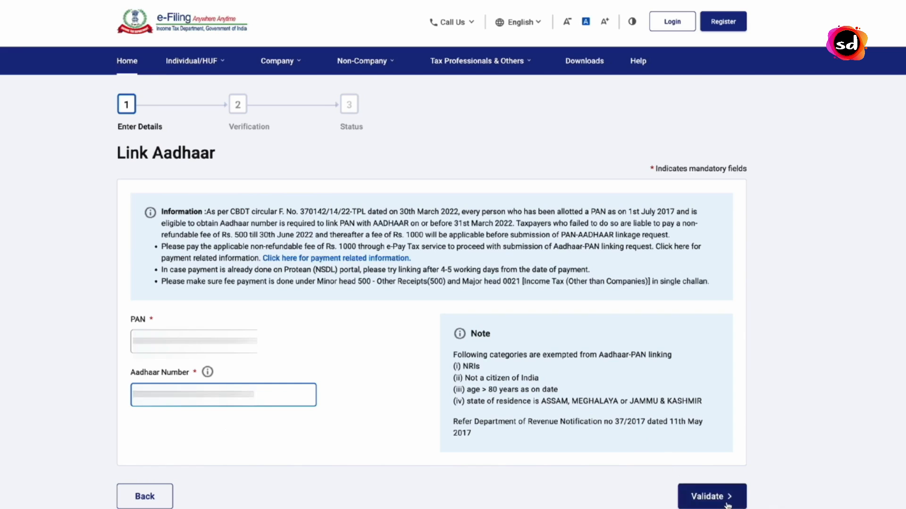
left_click(727, 505)
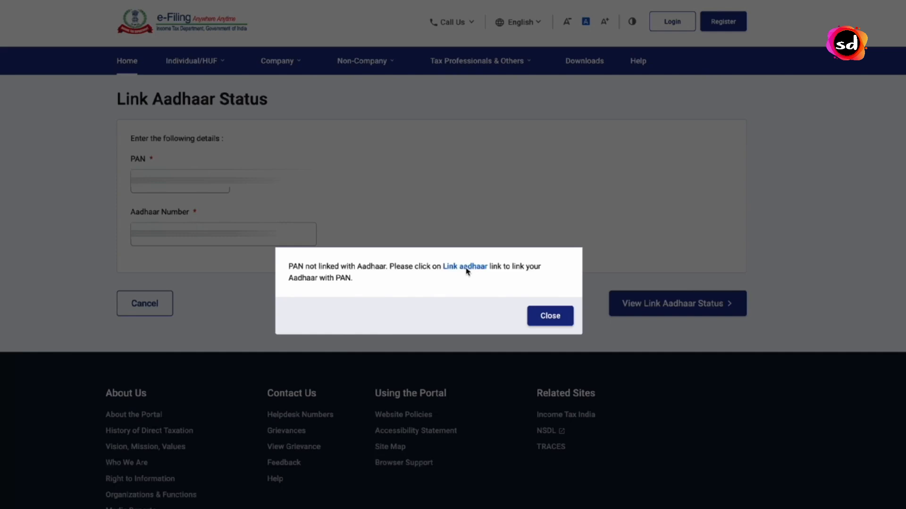
left_click(465, 267)
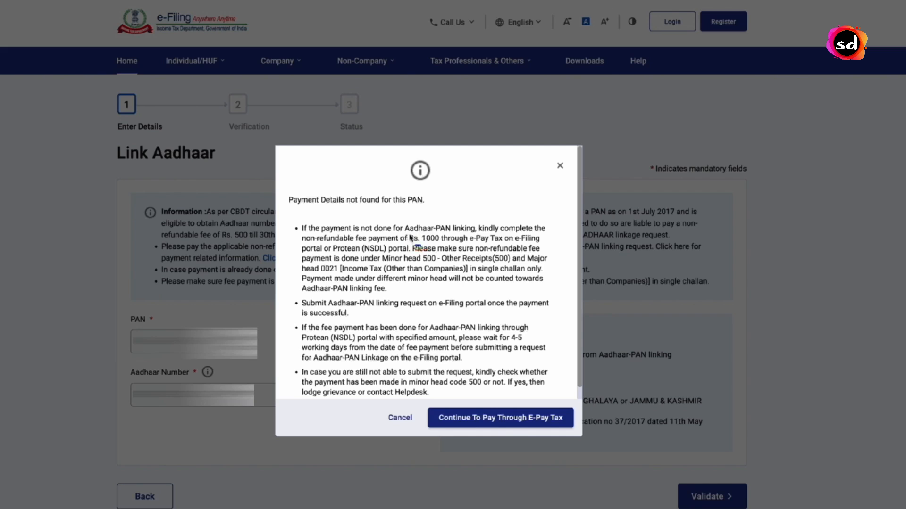
Review the fee payment notice for Aadhaar-PAN linking and continue to pay through e-Pay Tax.
left_click_drag(453, 246, 543, 247)
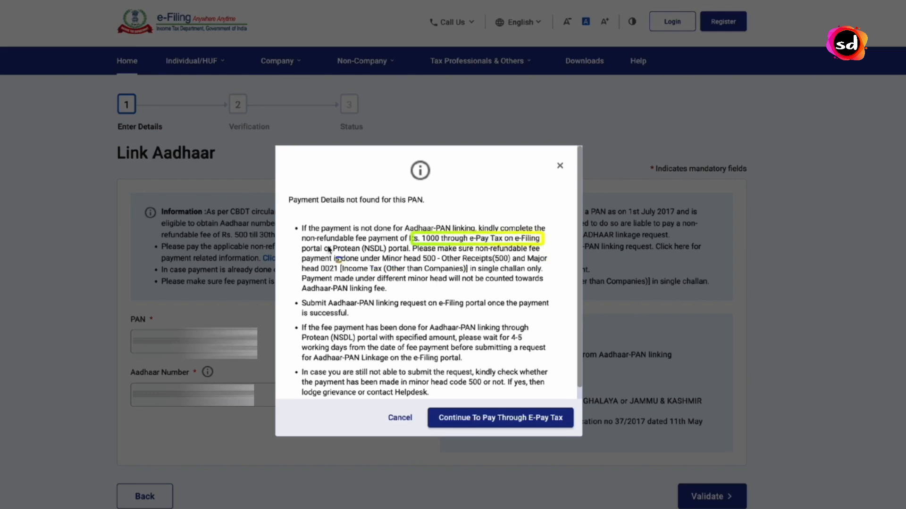
left_click_drag(339, 249, 395, 254)
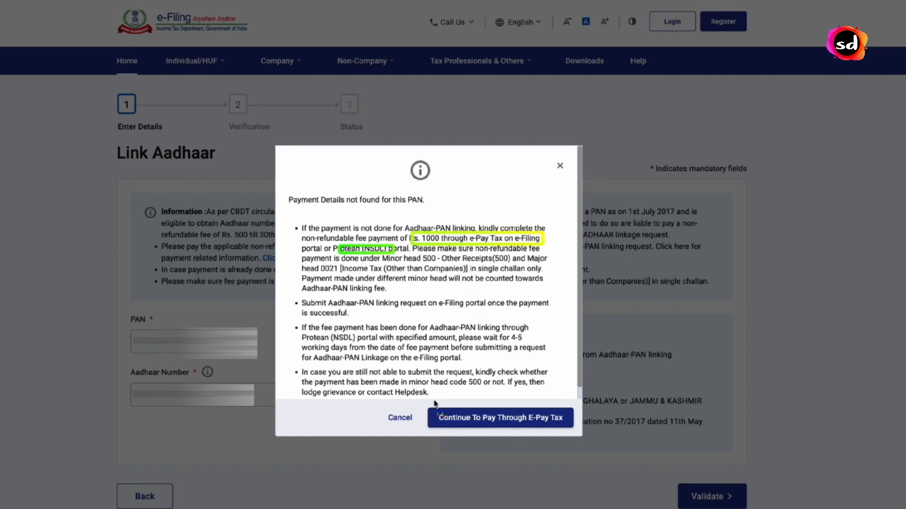
left_click_drag(428, 403, 572, 433)
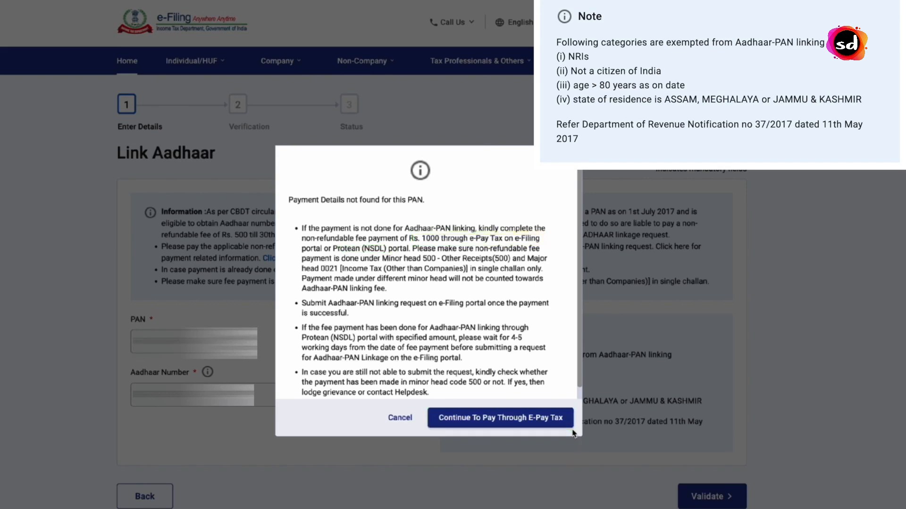
left_click(563, 169)
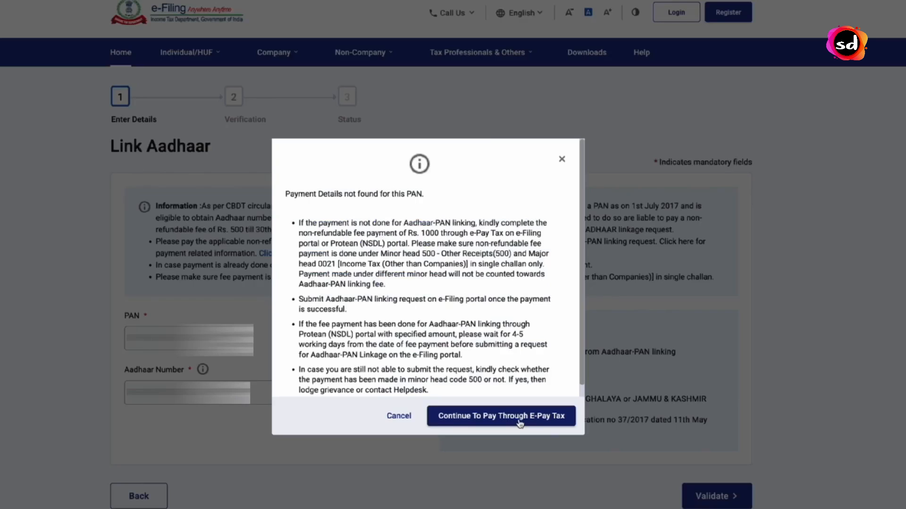
left_click(501, 416)
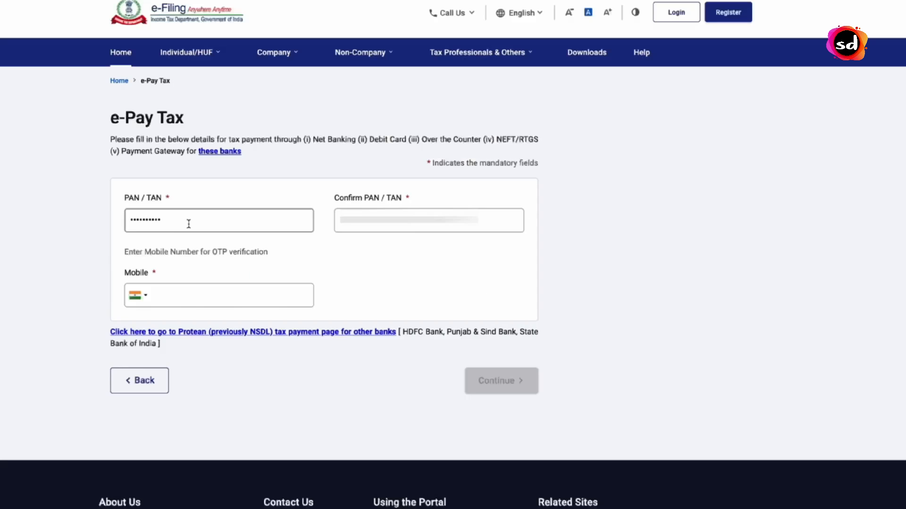
Fill in the mobile number for OTP verification on the e-Pay Tax form and continue.
left_click(182, 222)
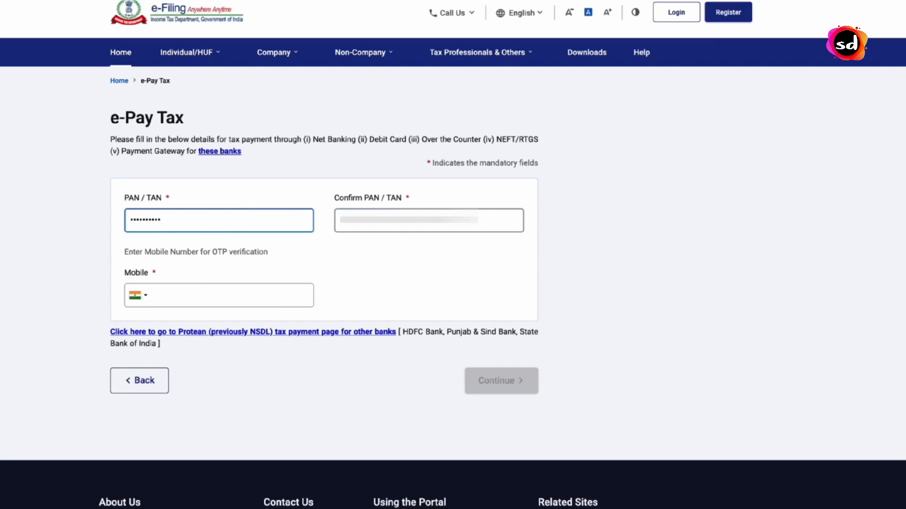
left_click(169, 294)
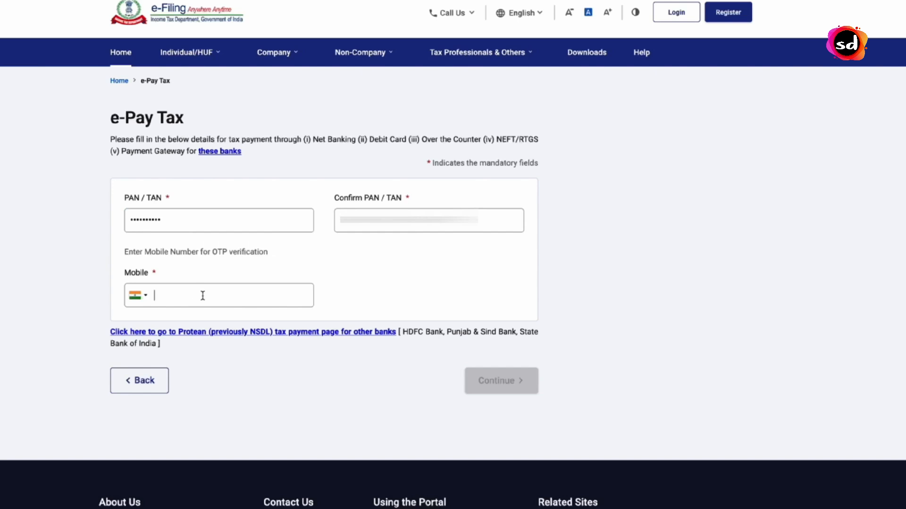
key("ctrl+v")
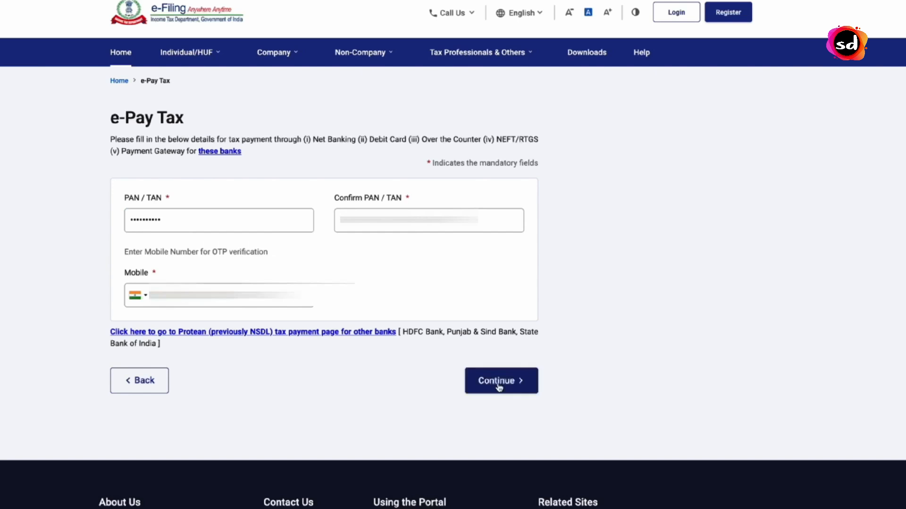
left_click(498, 385)
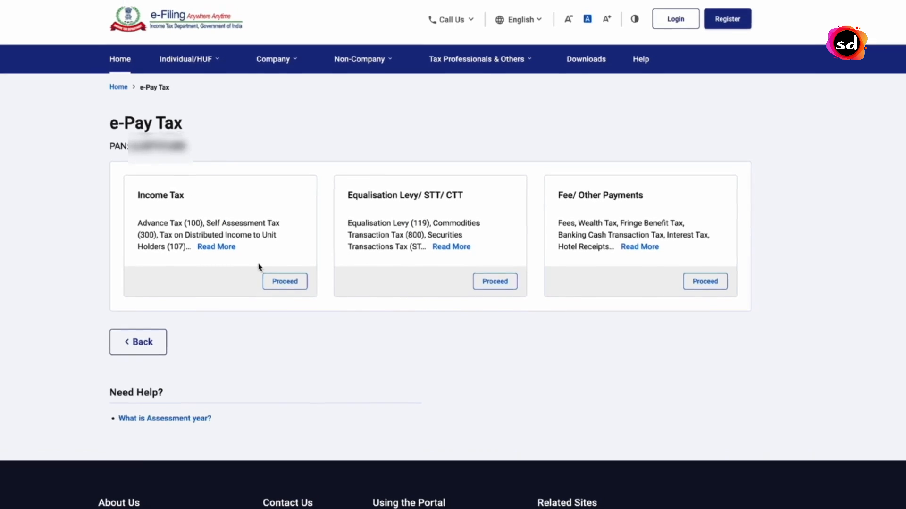
Proceed with an Income Tax payment and set the assessment year to 2023-24.
mouse_move(112, 189)
left_mouse_down()
mouse_move(219, 228)
mouse_move(316, 313)
left_mouse_up()
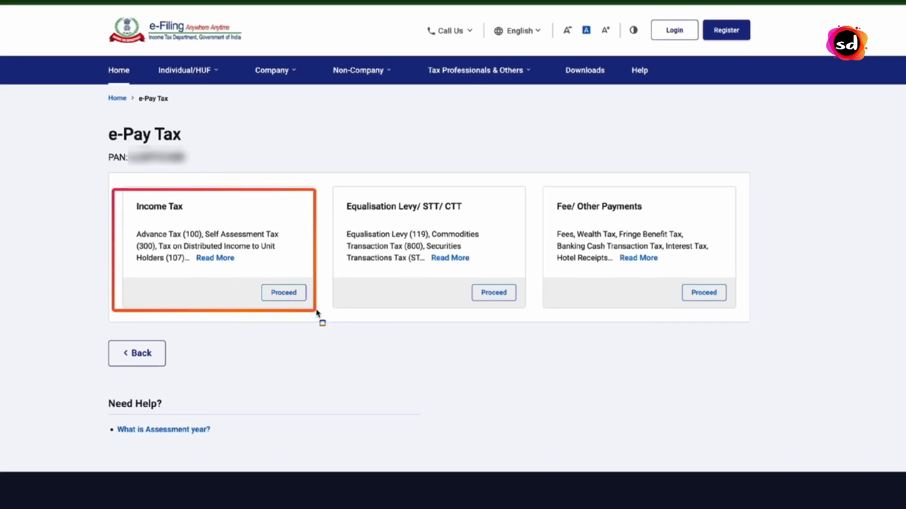
left_click(283, 293)
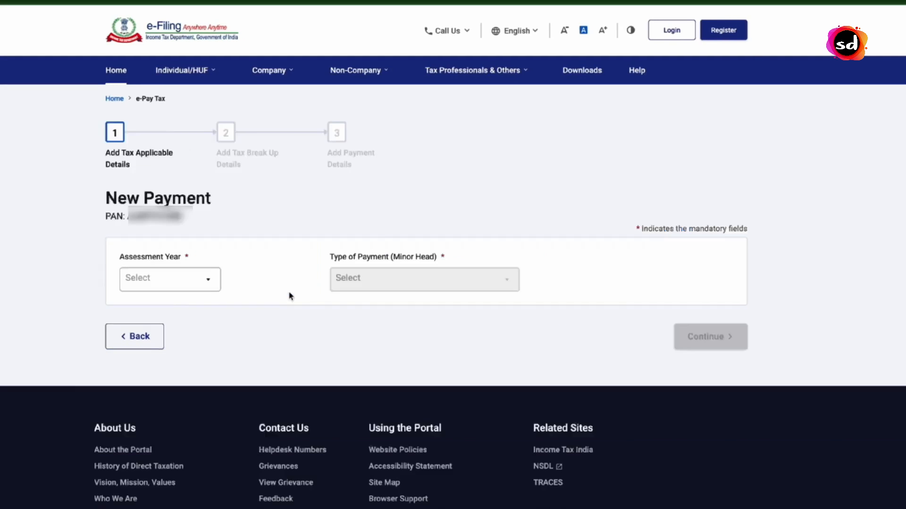
left_click(201, 277)
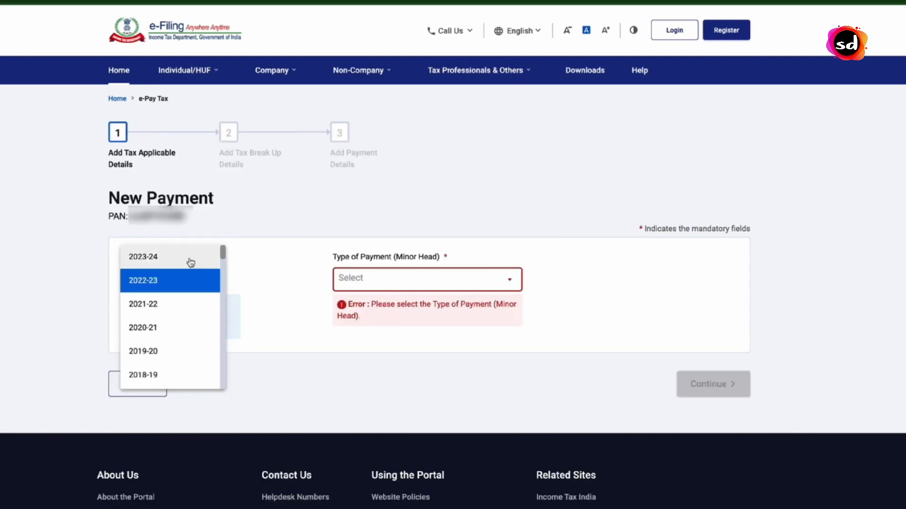
left_click(160, 262)
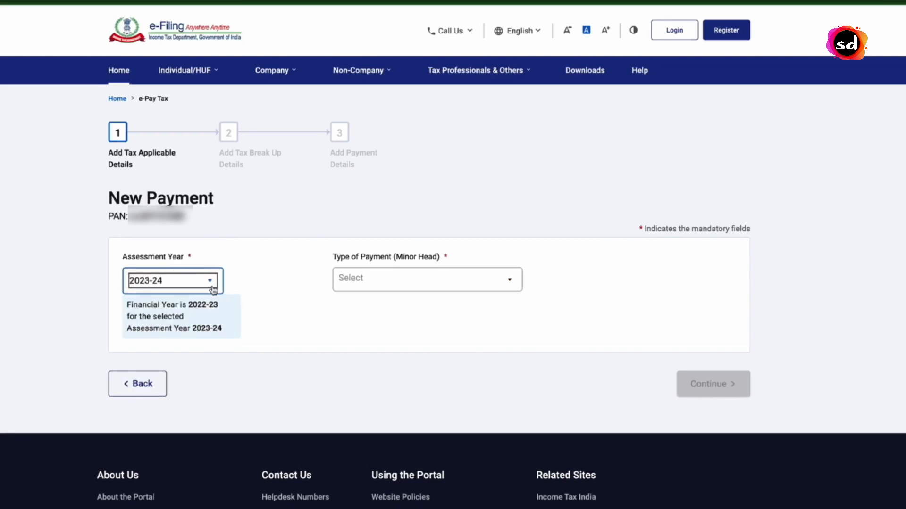
left_click(189, 309)
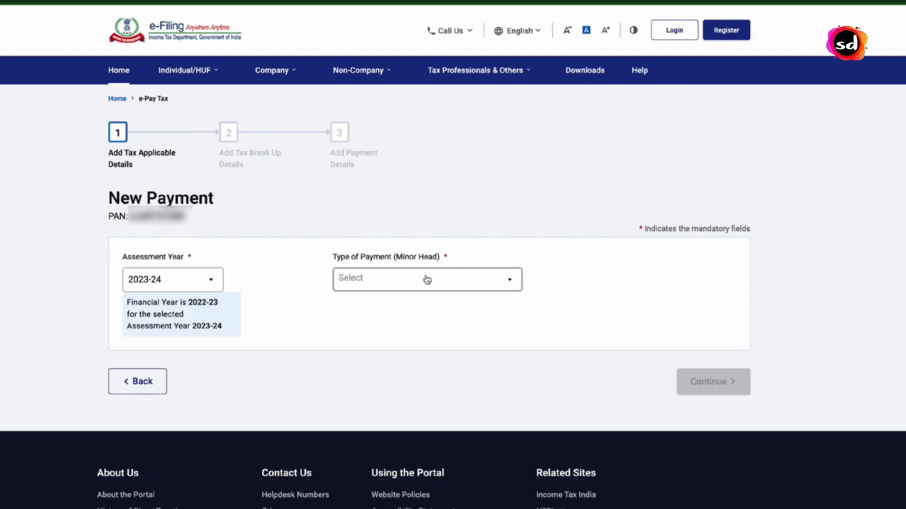
Set the type of payment to Other Receipts (500) and continue to the tax break-up details.
left_click(474, 282)
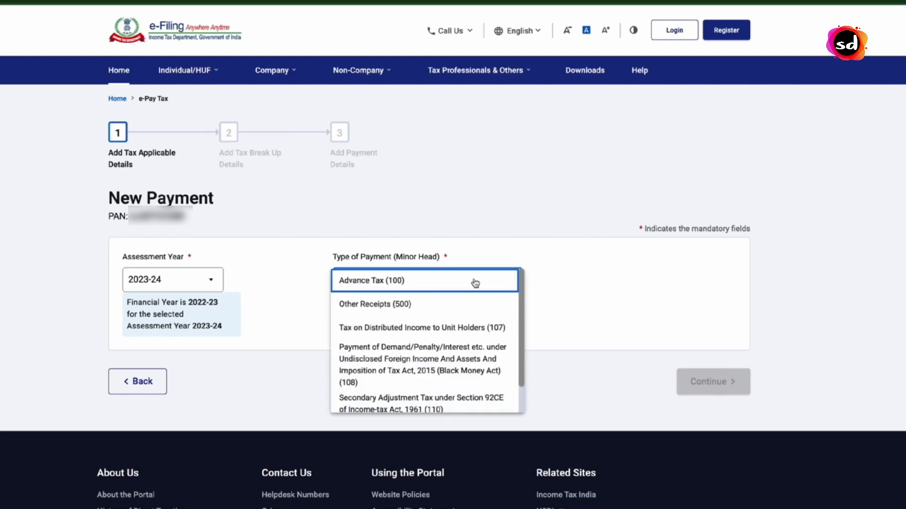
scroll(454, 321, "down", 1)
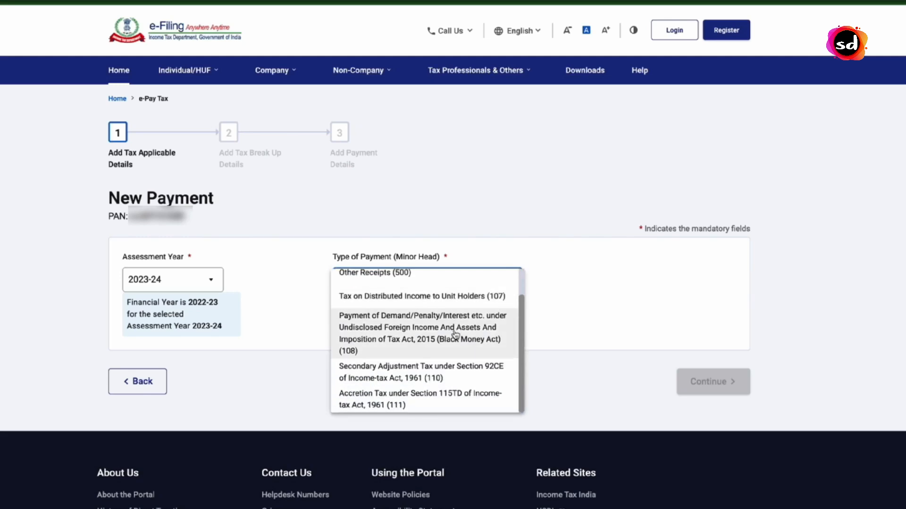
scroll(456, 335, "up", 1)
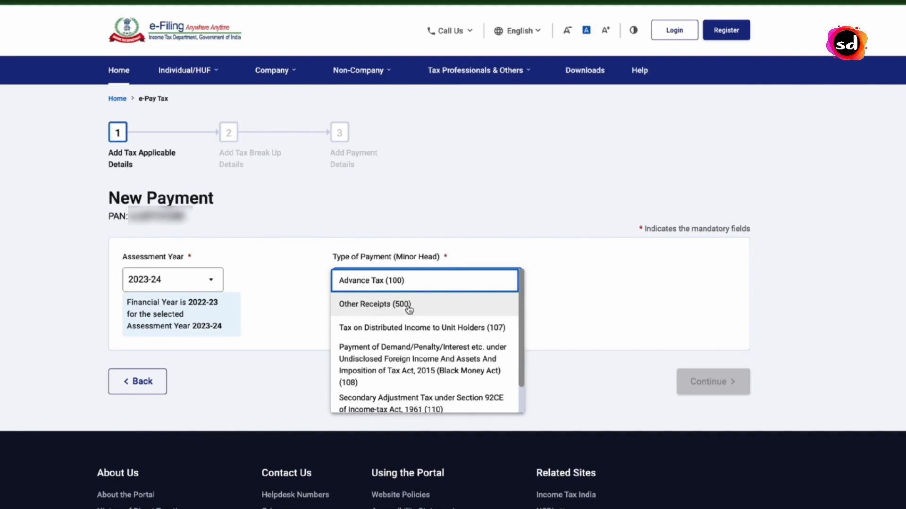
left_click(409, 309)
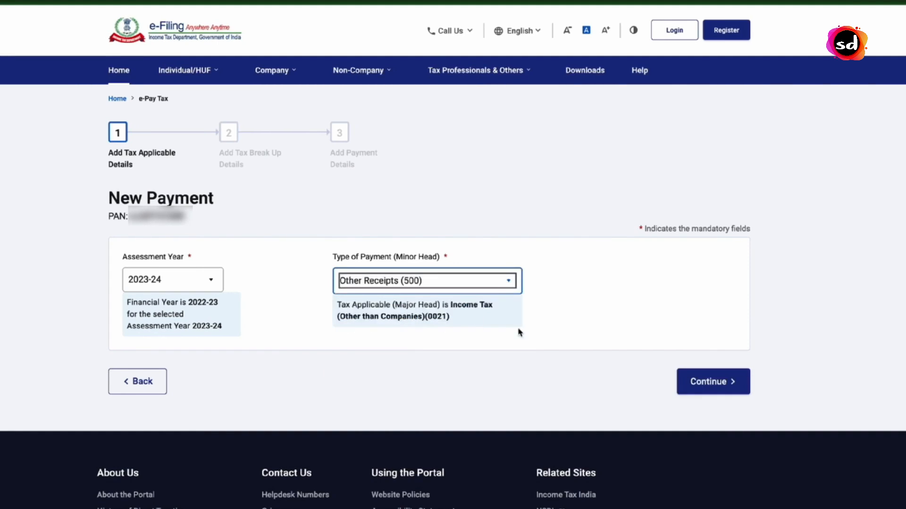
left_click(709, 383)
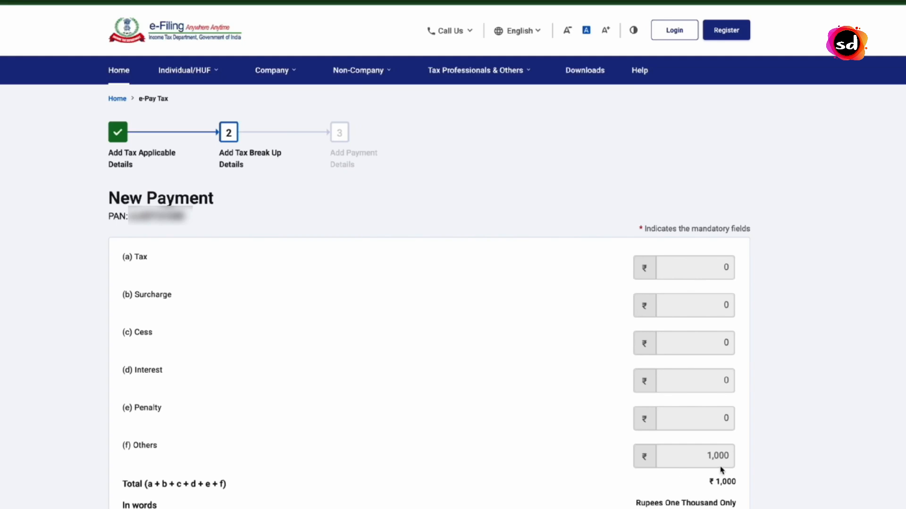
Review the Others amount in the tax break-up and continue to the payment details.
left_click_drag(733, 463, 678, 459)
left_click(766, 478)
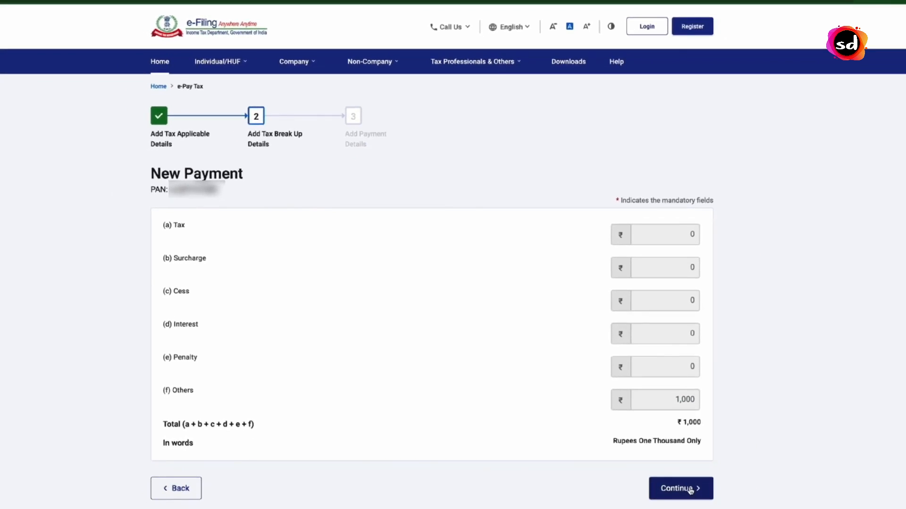
left_click(690, 491)
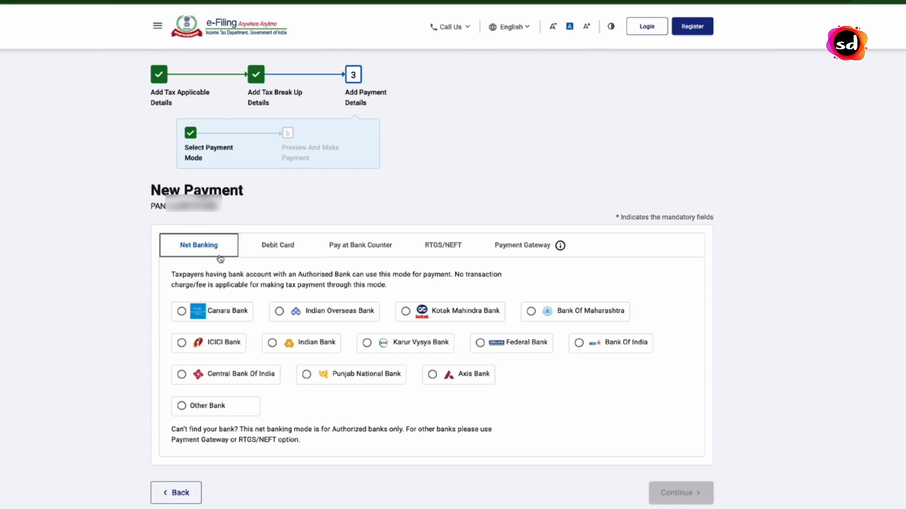
Compare the payment modes, select Canara Bank as the payment gateway, and continue to the preview.
left_click(292, 257)
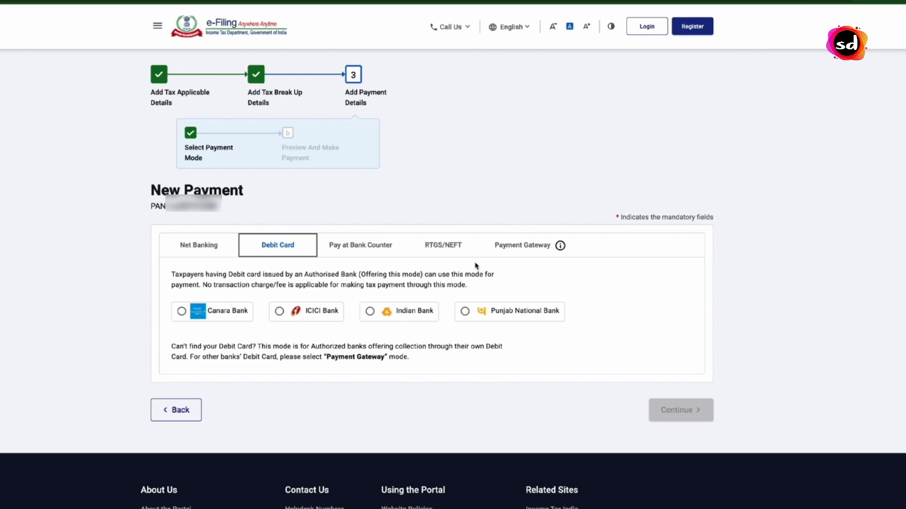
left_click(518, 249)
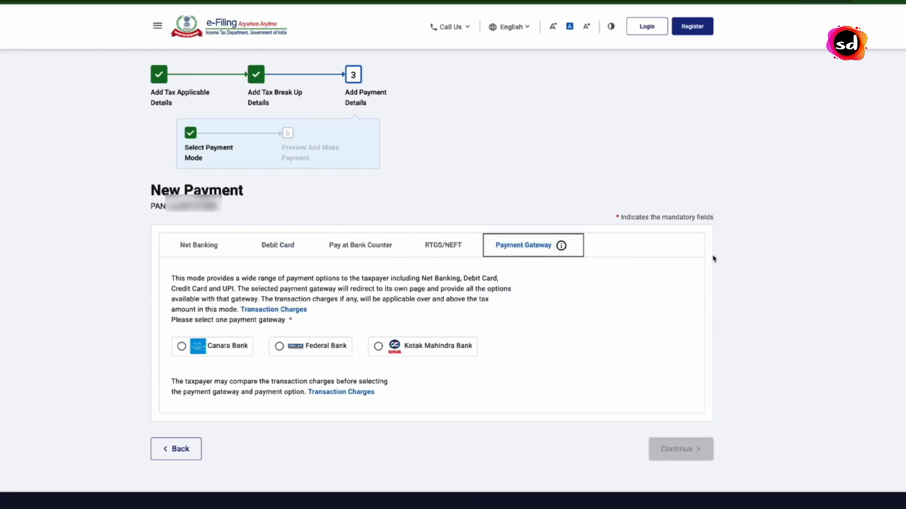
scroll(157, 360, "up", 1)
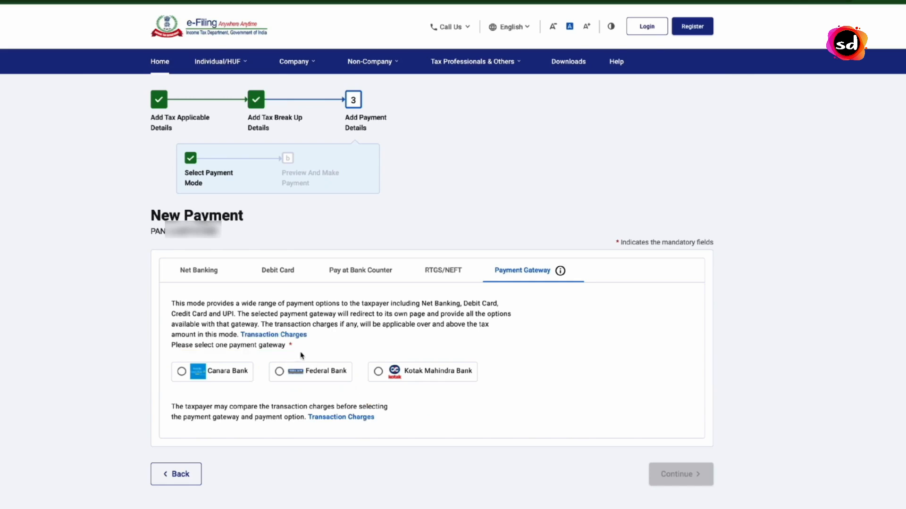
left_click(208, 378)
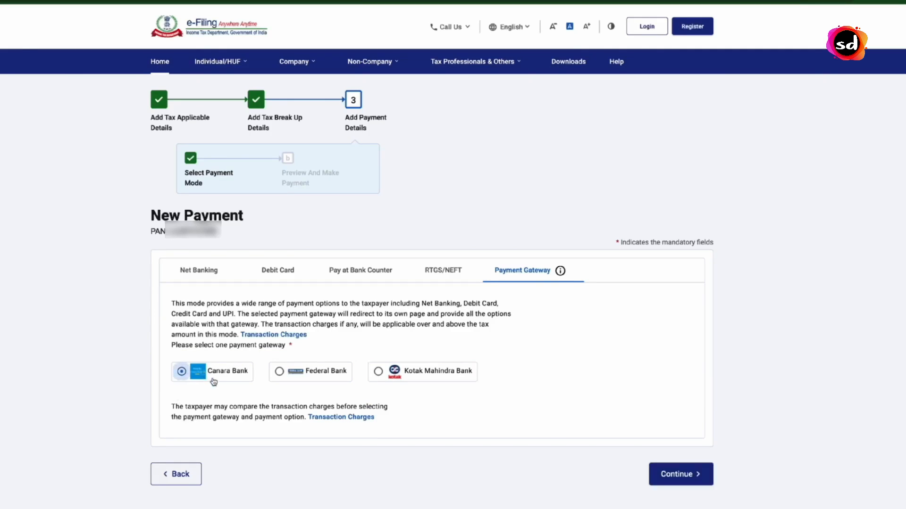
left_click(680, 474)
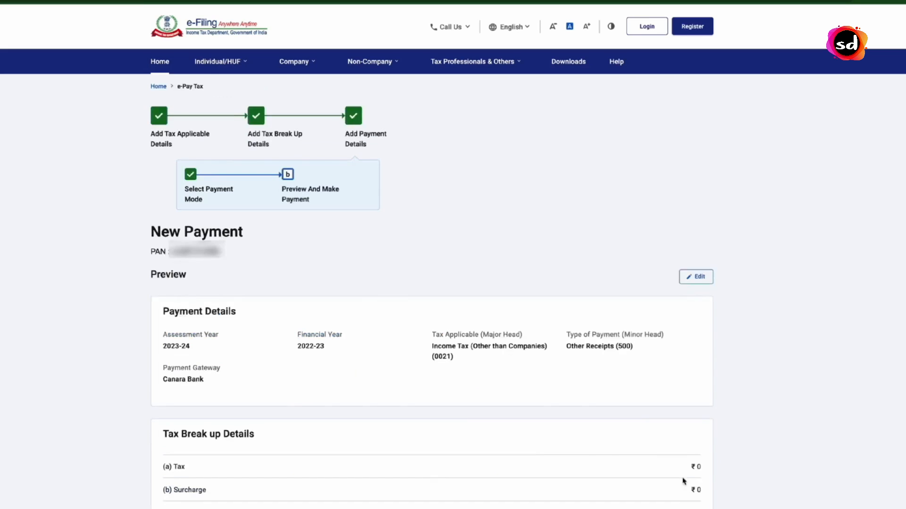
Pay now from the payment preview, agreeing to the terms and conditions and submitting the payment to the bank.
scroll(721, 405, "down", 4)
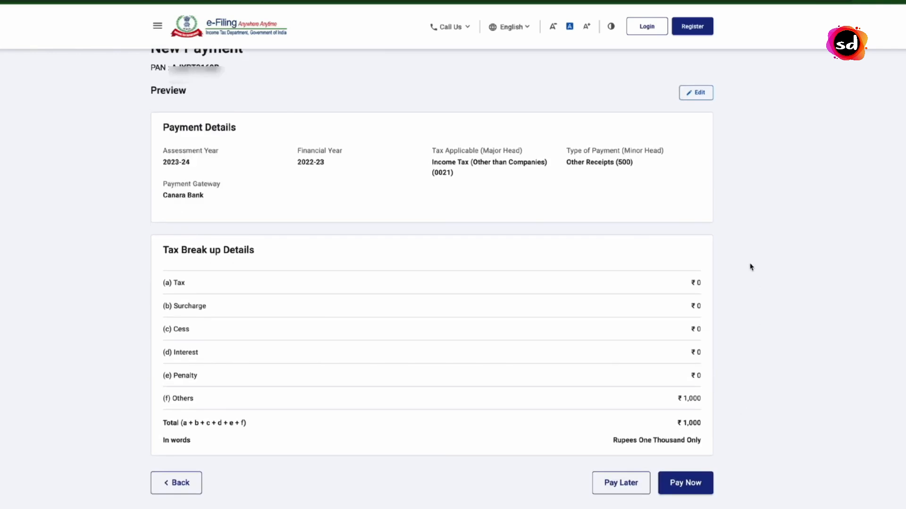
left_click(685, 488)
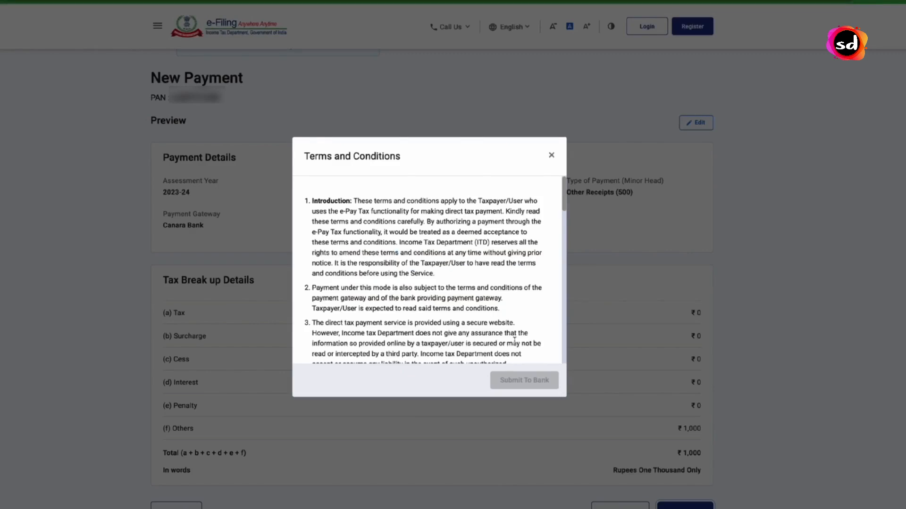
scroll(514, 345, "down", 6)
scroll(514, 345, "down", 10)
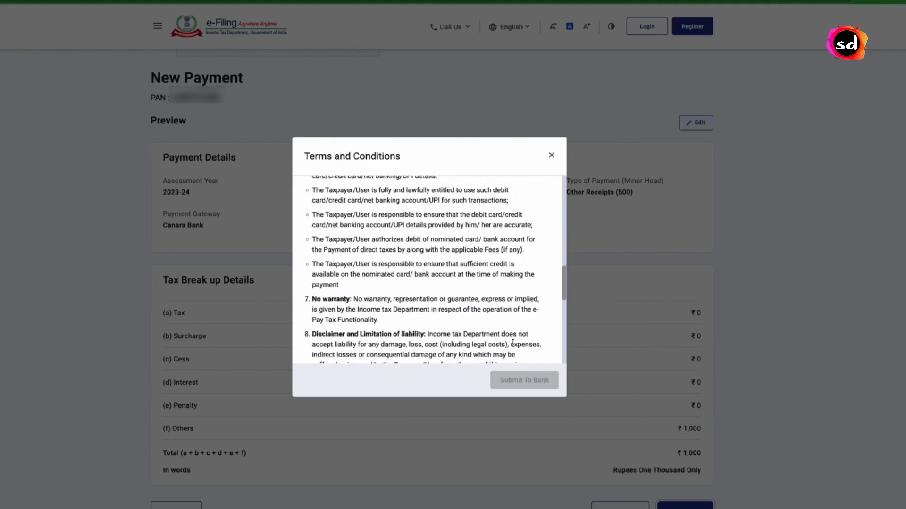
scroll(512, 344, "down", 5)
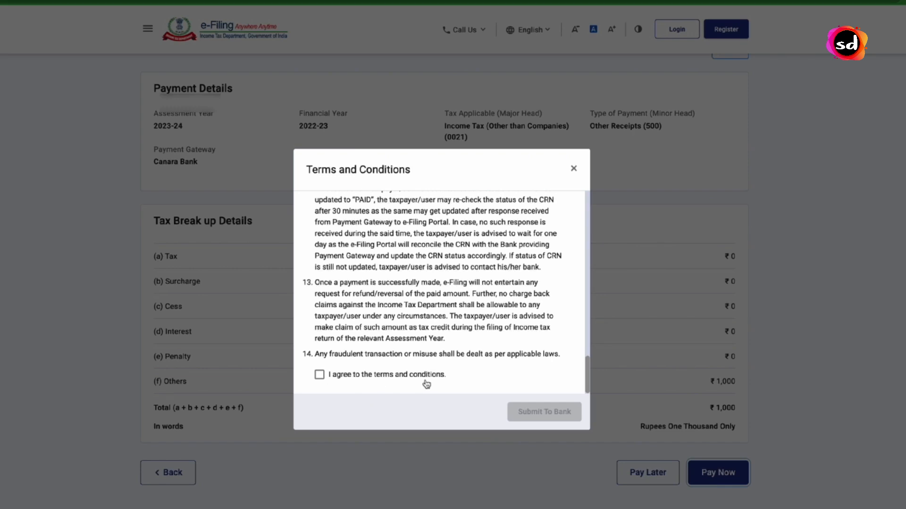
left_click(422, 382)
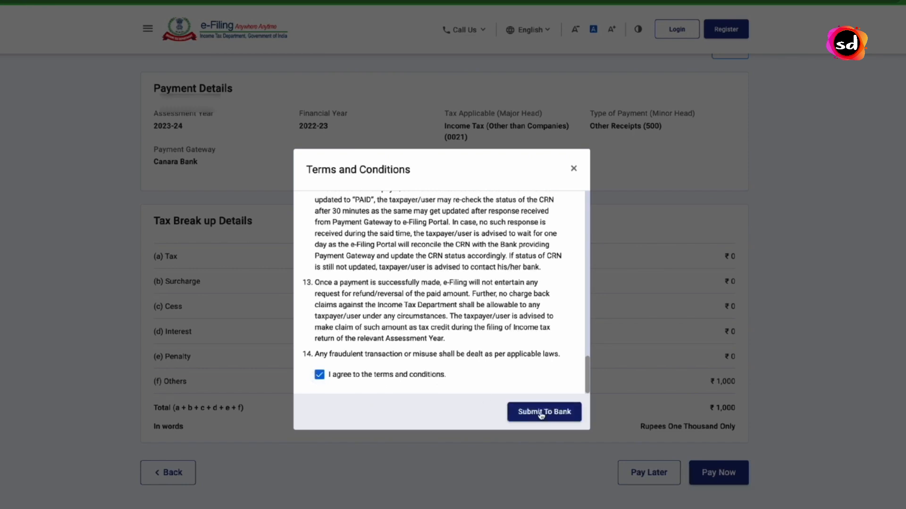
left_click(547, 413)
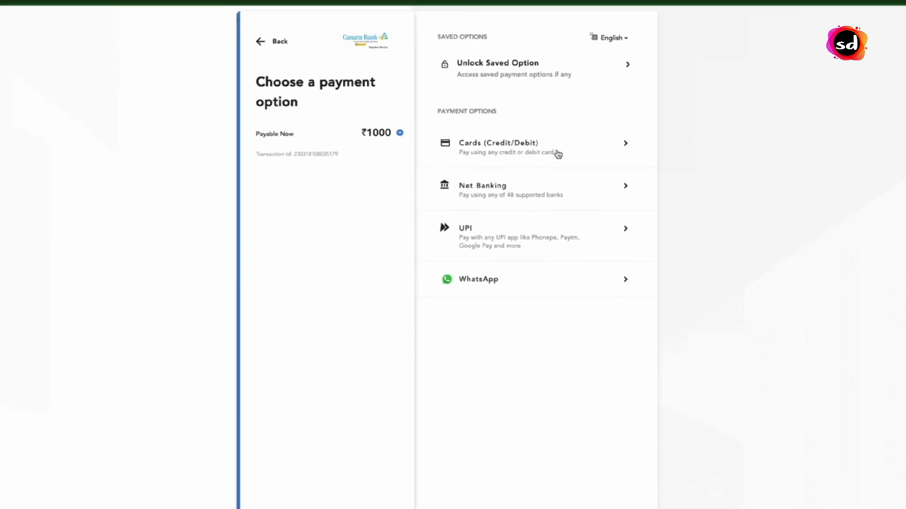
Complete the payment by card, entering the card number, expiry, CVV, and name without saving the card, and authorizing it with the OTP.
left_click(569, 176)
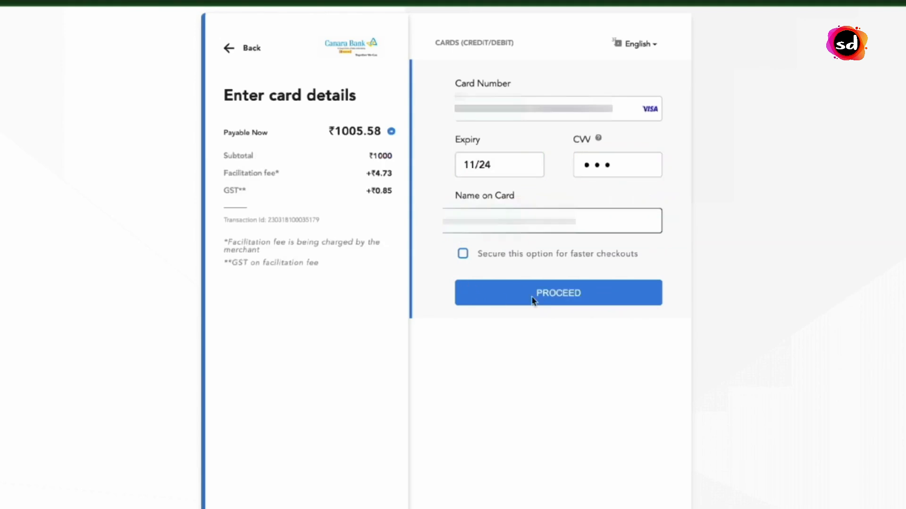
left_click(542, 300)
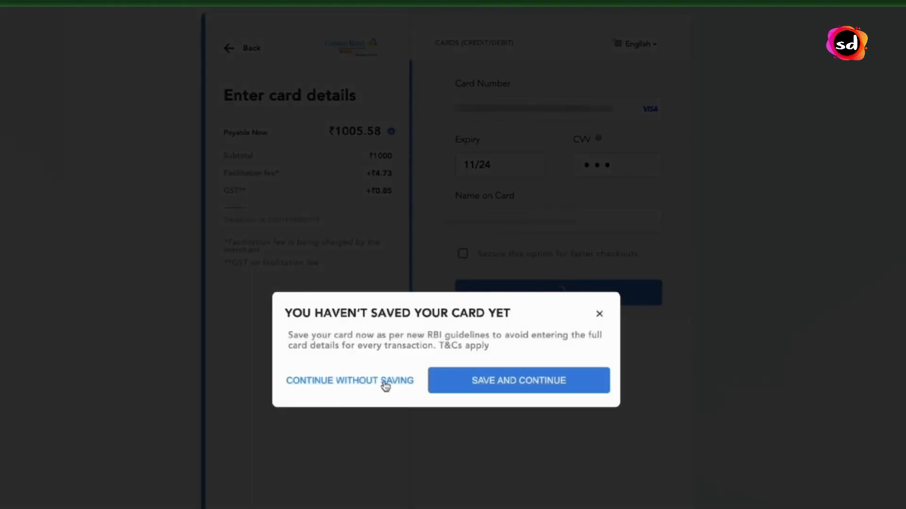
left_click(385, 385)
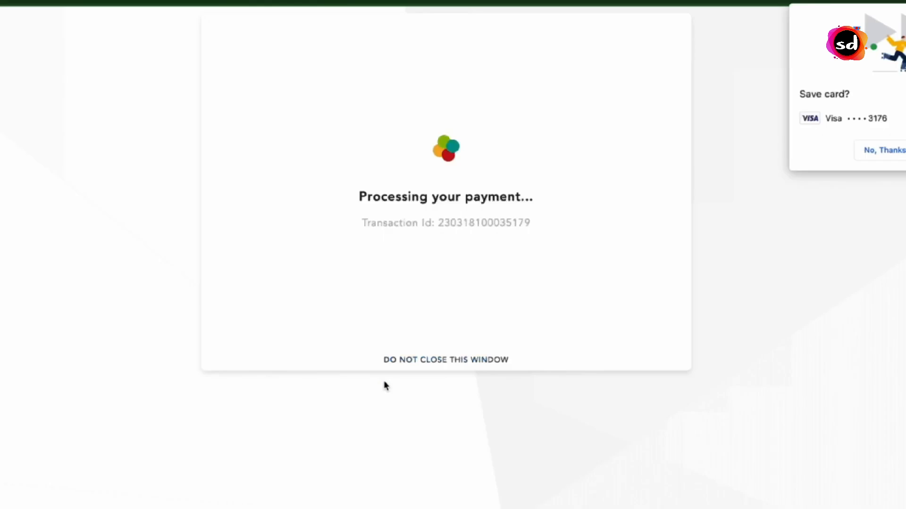
left_click(867, 193)
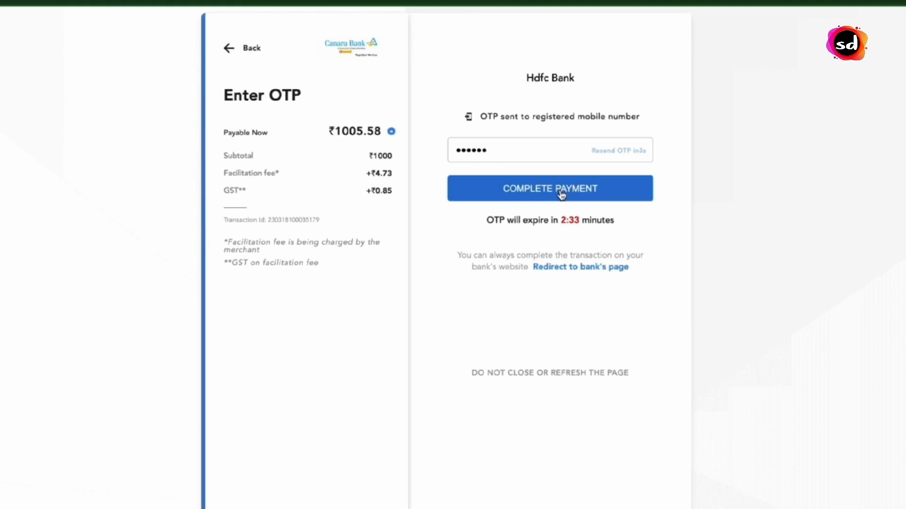
left_click(561, 195)
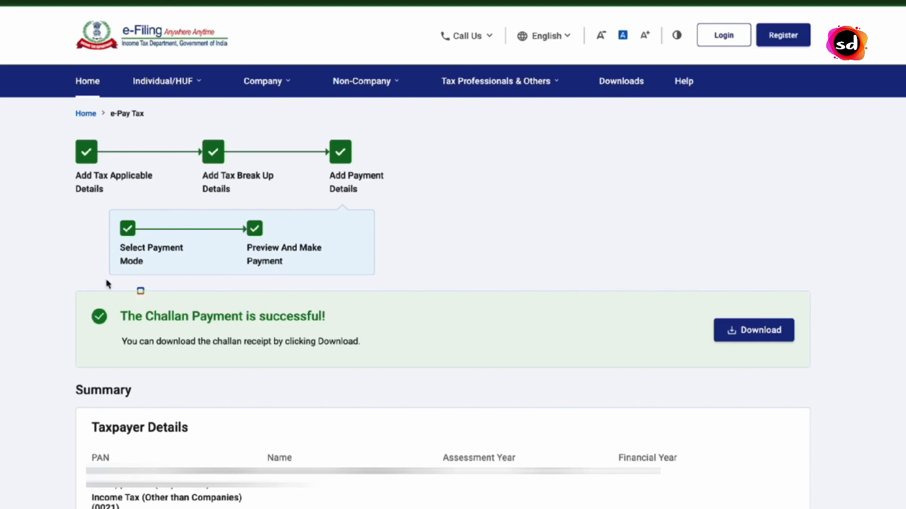
Examine the challan receipt's assessment year, financial year, and minor head, along with the payment summary.
mouse_move(70, 278)
left_mouse_down()
mouse_move(377, 374)
mouse_move(824, 376)
left_mouse_up()
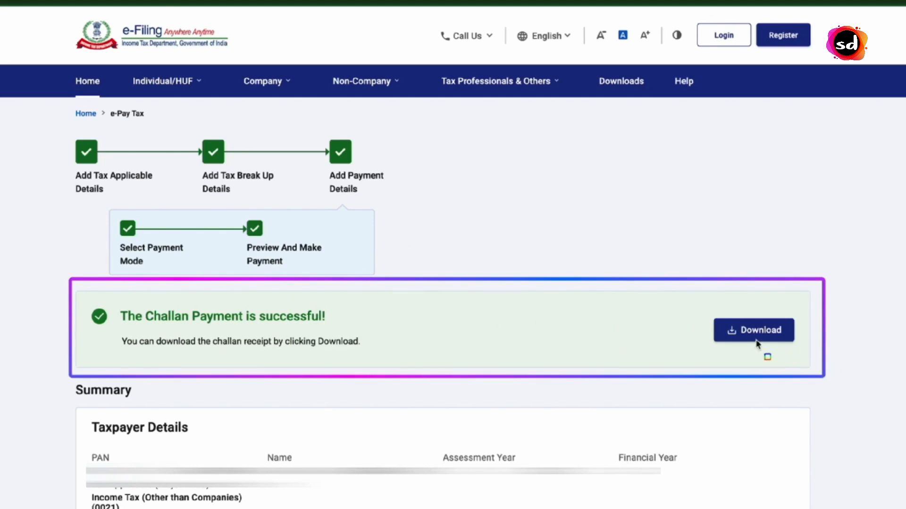
left_click_drag(706, 315, 795, 344)
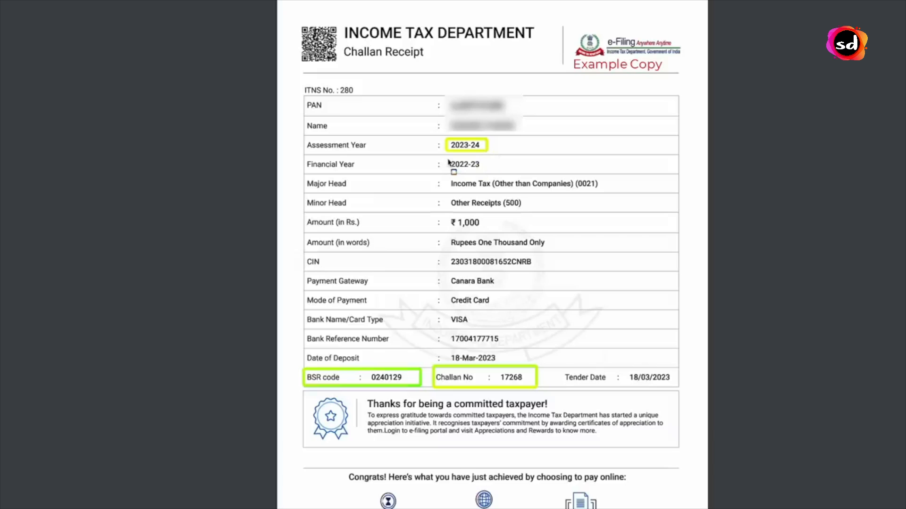
left_click_drag(447, 160, 484, 160)
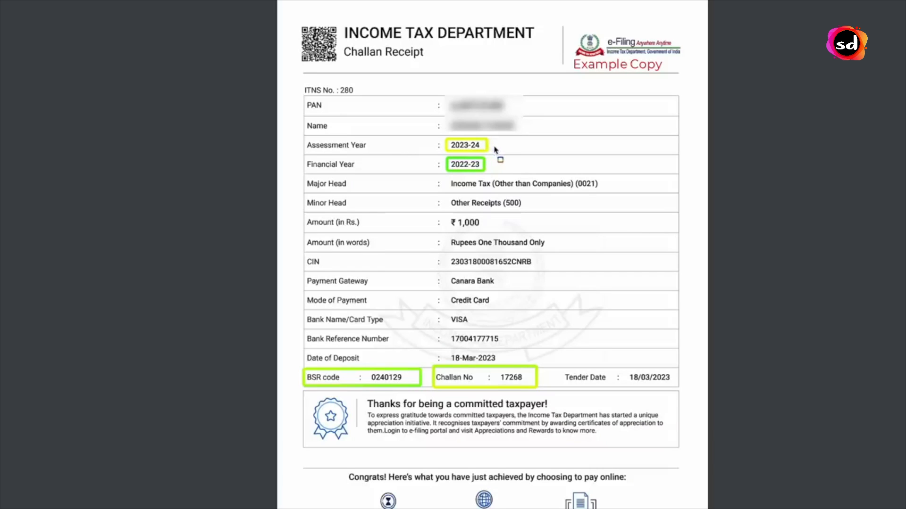
mouse_move(448, 211)
left_mouse_down()
mouse_move(485, 233)
mouse_move(519, 235)
mouse_move(553, 206)
left_mouse_up()
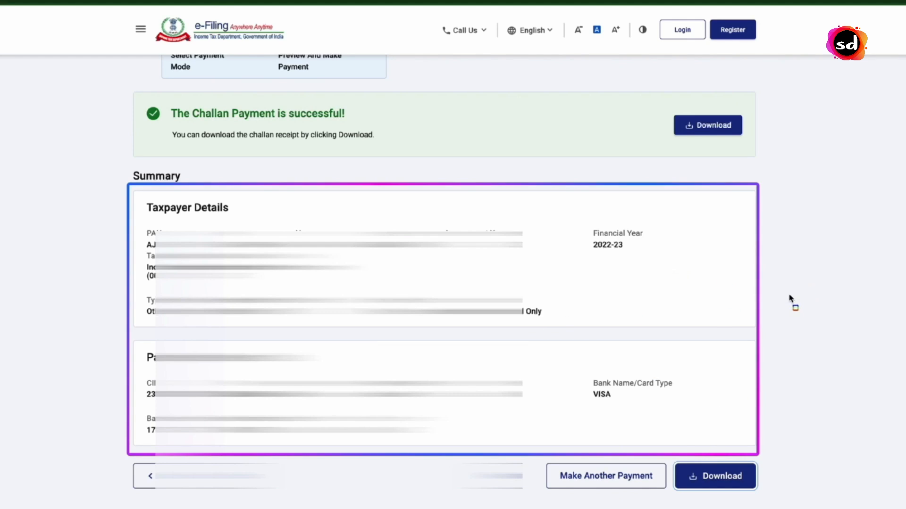
scroll(275, 159, "up", 5)
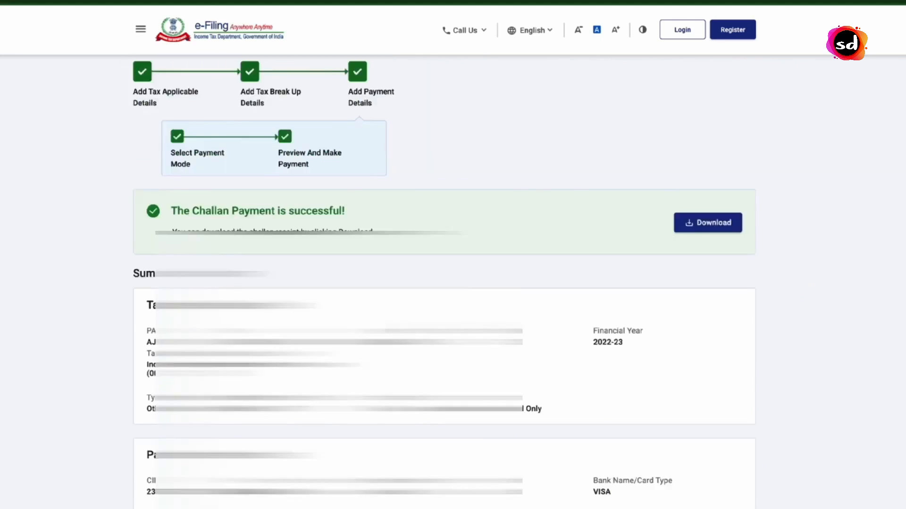
Open Link Aadhaar from the home page, validate the PAN and Aadhaar number, and continue from the payment details check.
left_click(137, 69)
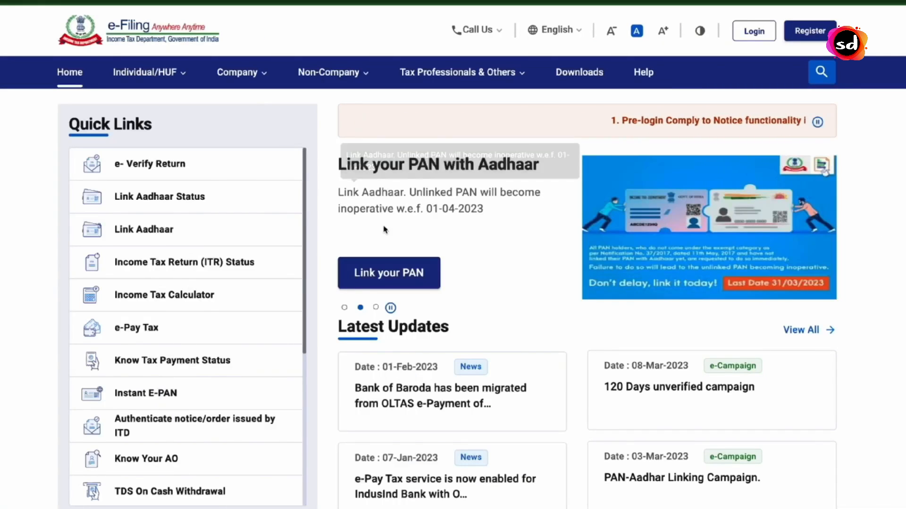
left_click(158, 234)
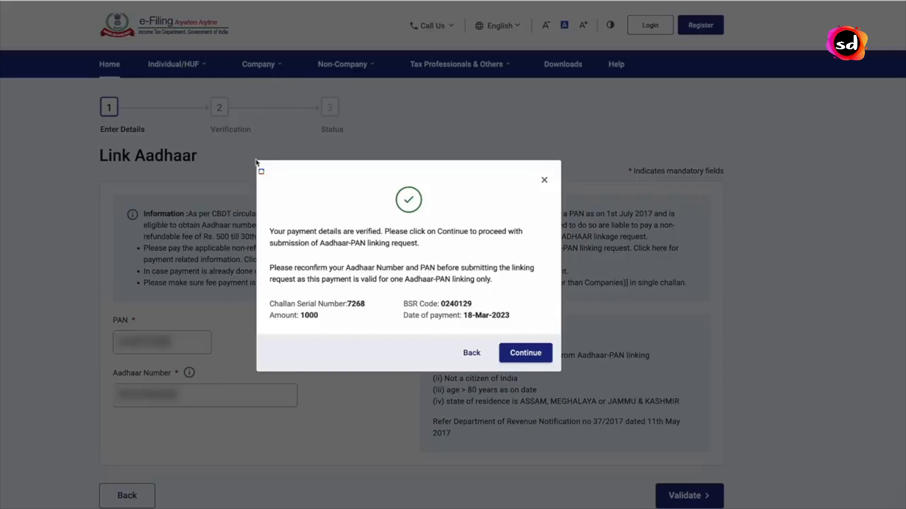
mouse_move(256, 163)
left_mouse_down()
mouse_move(454, 218)
mouse_move(561, 373)
left_mouse_up()
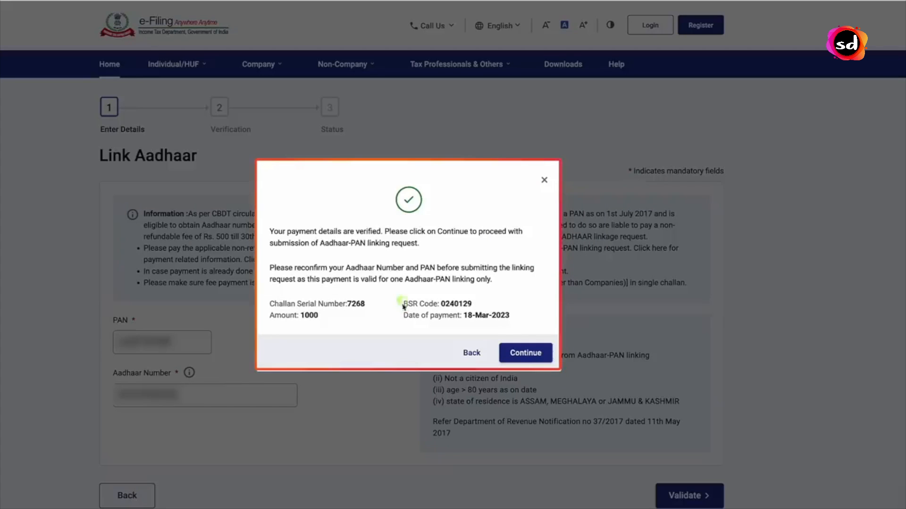
left_click(523, 353)
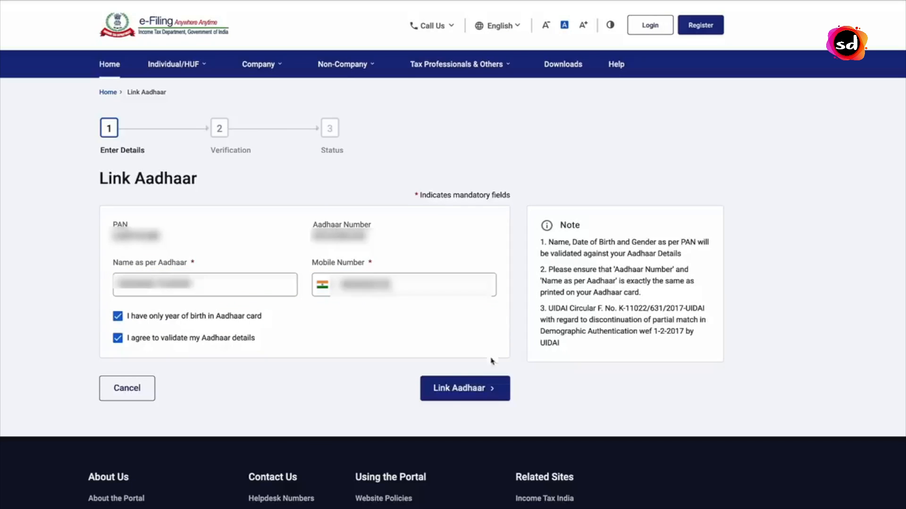
Submit the Link Aadhaar request with the name as per Aadhaar and mobile number, and validate it with the mobile OTP.
left_click(480, 390)
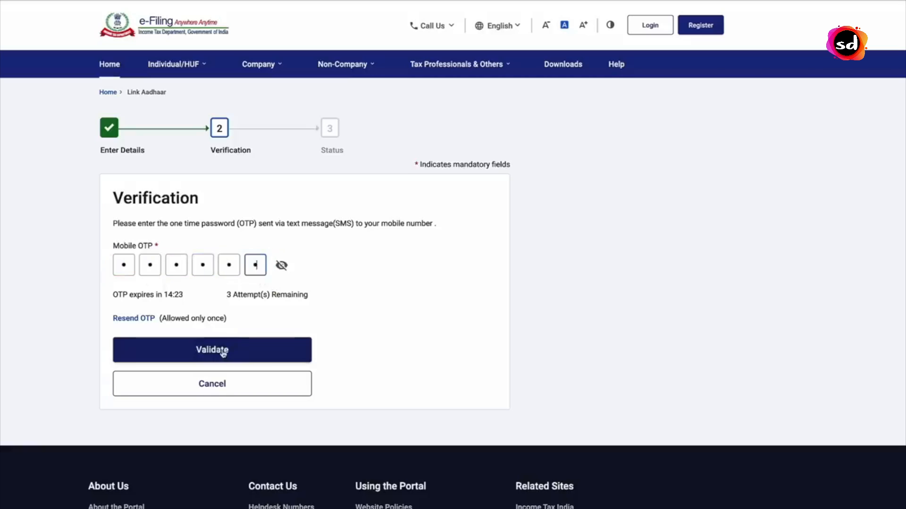
left_click(221, 351)
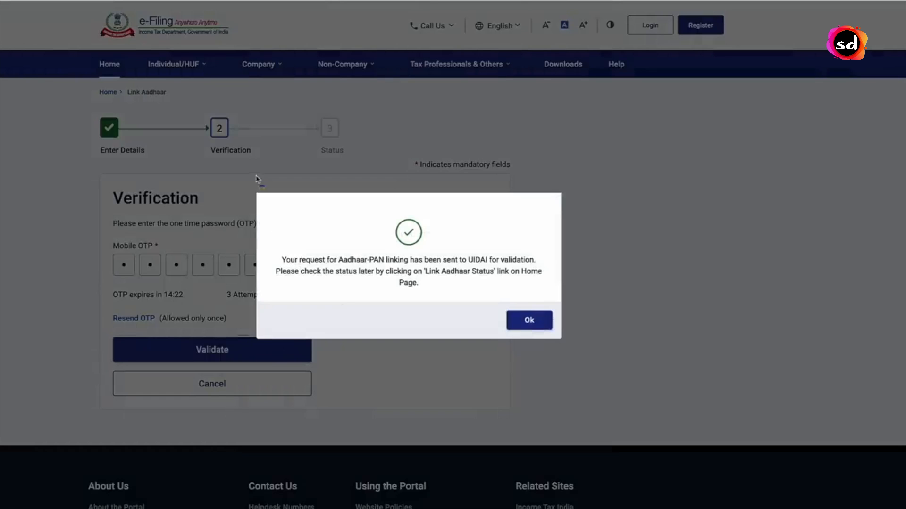
left_click_drag(258, 192, 563, 344)
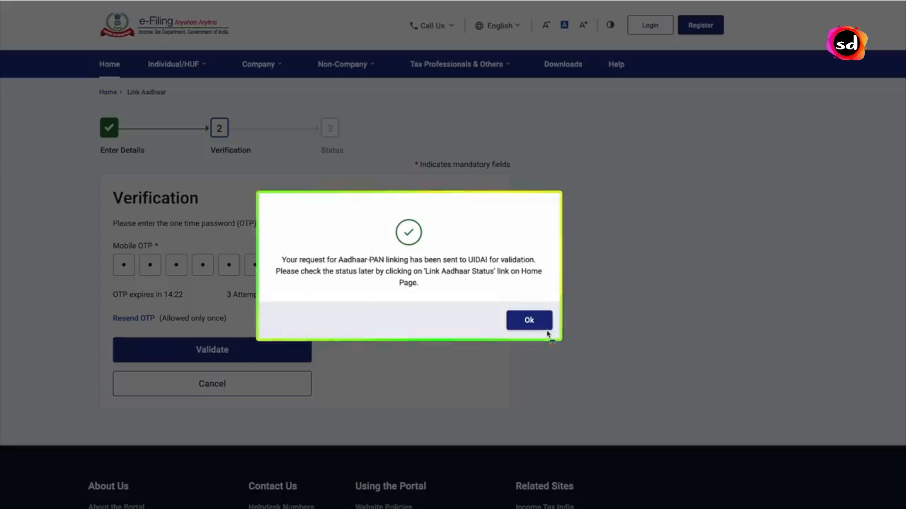
Check the Link Aadhaar Status for the PAN and Aadhaar number.
left_click_drag(117, 232, 302, 255)
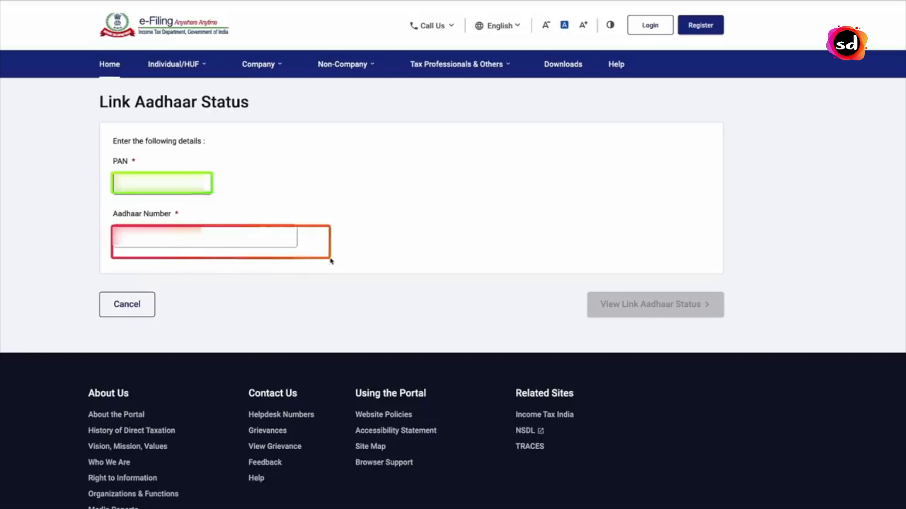
left_click_drag(585, 291, 737, 320)
left_click(688, 314)
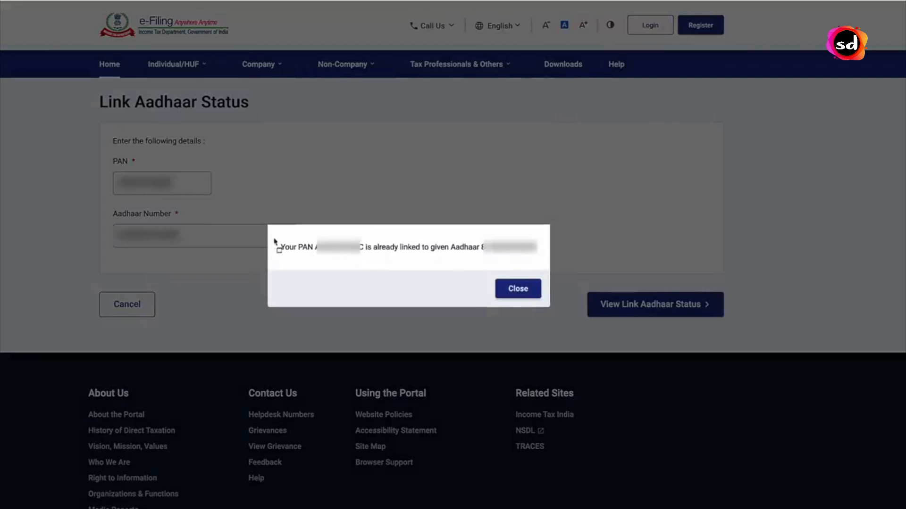
mouse_move(265, 228)
left_mouse_down()
mouse_move(334, 274)
mouse_move(461, 304)
mouse_move(549, 307)
left_mouse_up()
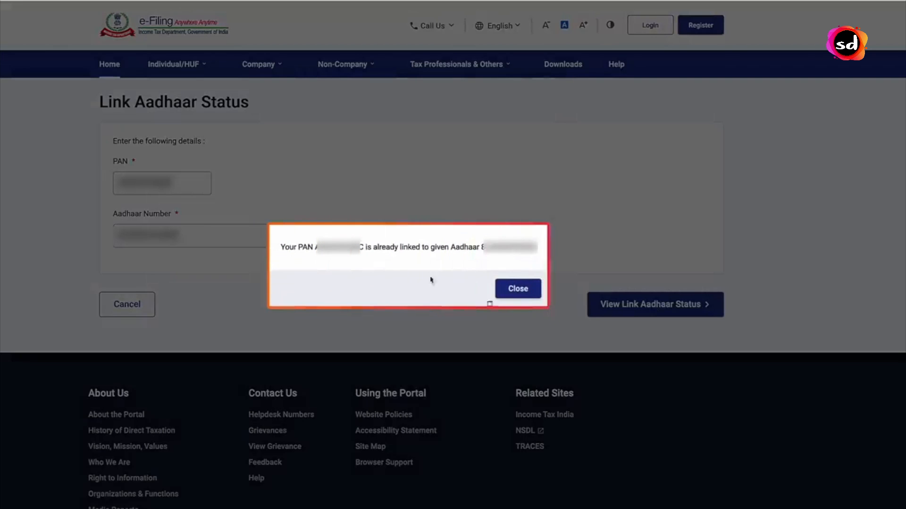
left_click_drag(282, 245, 540, 258)
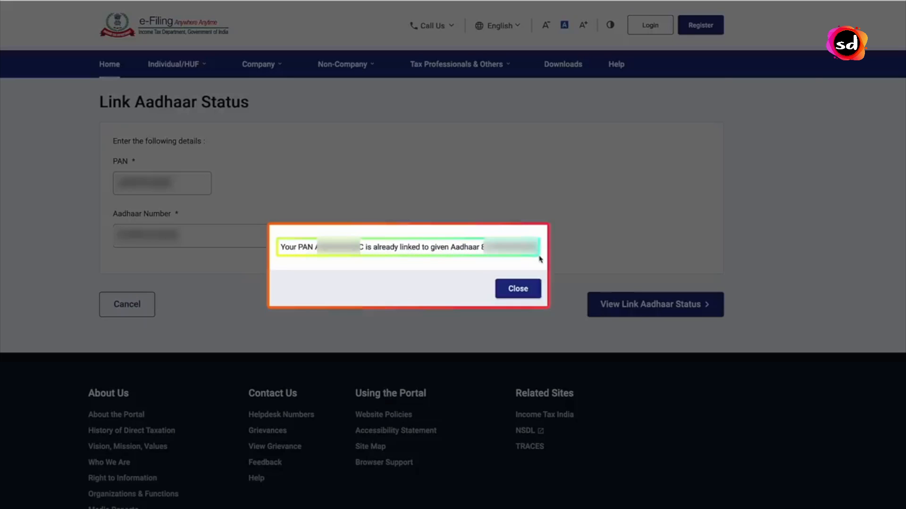